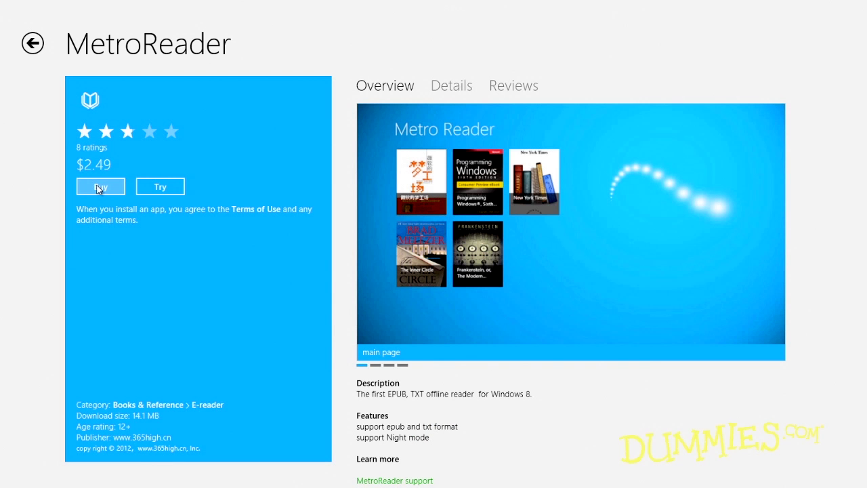
- Search the File Explorer libraries for items matching 'a', then go back to Start
{"action": "left_click", "coordinate": [99, 188]}
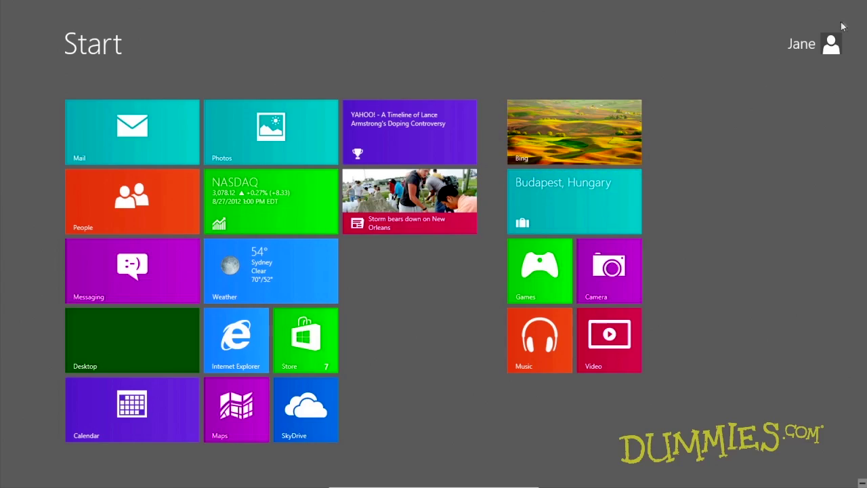
- Open the General page of PC settings from the Settings charm and scroll to Refresh your PC
{"action": "mouse_move", "coordinate": [865, 3]}
{"action": "mouse_move", "coordinate": [843, 241]}
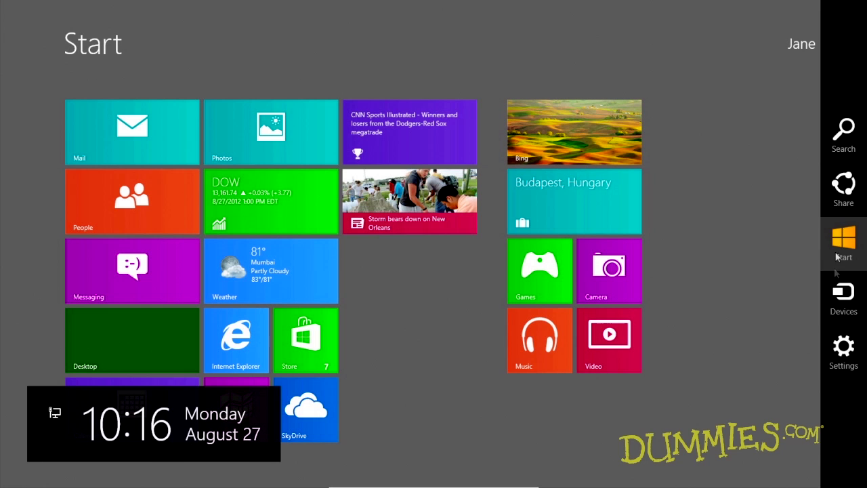
{"action": "left_click", "coordinate": [840, 359]}
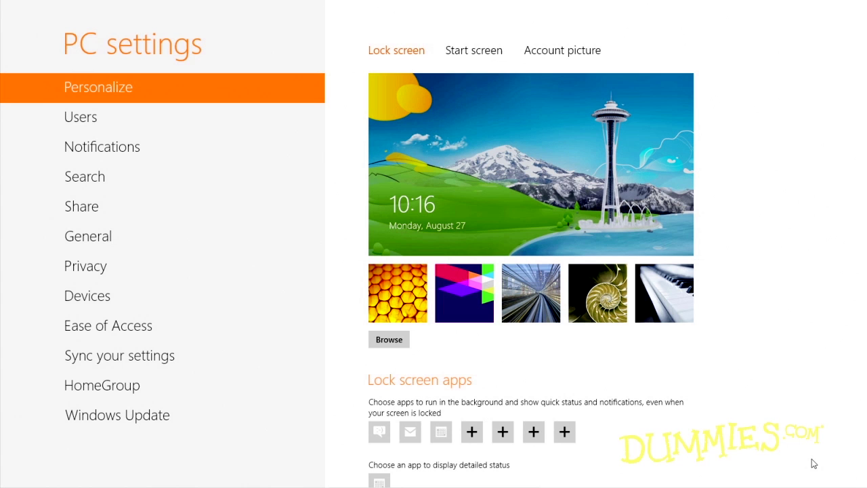
{"action": "left_click", "coordinate": [216, 242]}
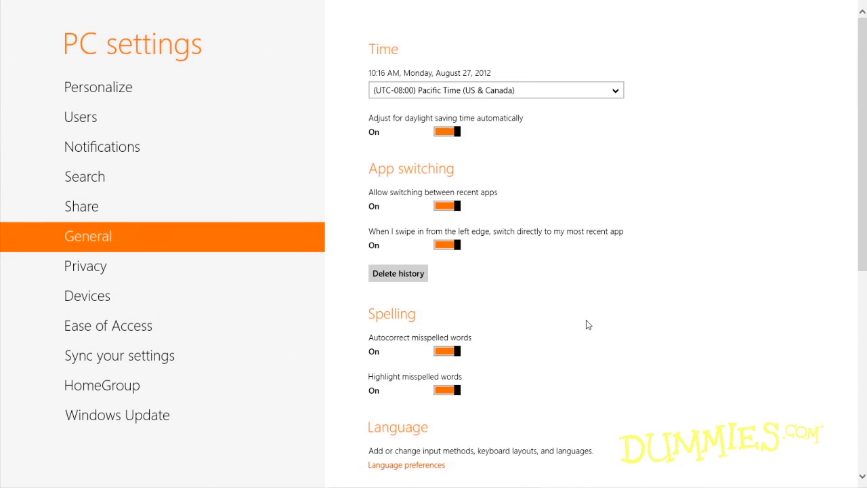
{"action": "scroll", "coordinate": [586, 324], "scroll_direction": "down", "scroll_amount": 3}
{"action": "scroll", "coordinate": [587, 324], "scroll_direction": "down", "scroll_amount": 5}
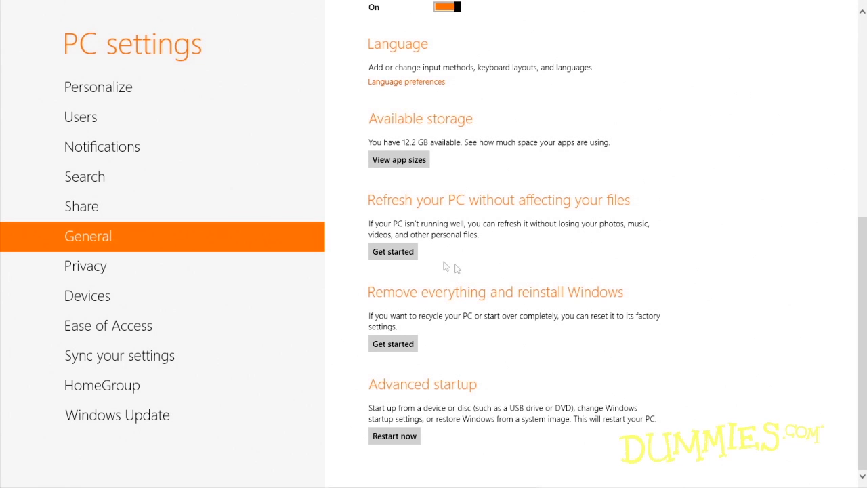
- Start Refresh your PC, move past the summary and confirm Refresh
{"action": "left_click", "coordinate": [402, 256]}
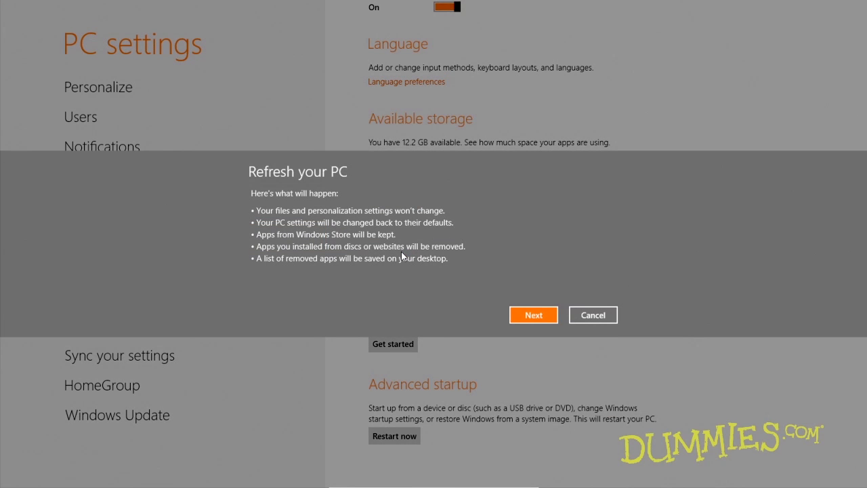
{"action": "left_click", "coordinate": [518, 313]}
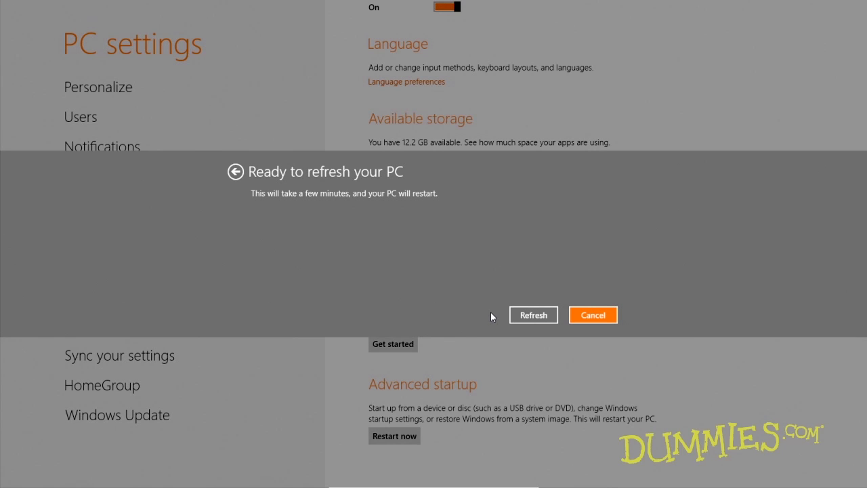
{"action": "left_click", "coordinate": [532, 315]}
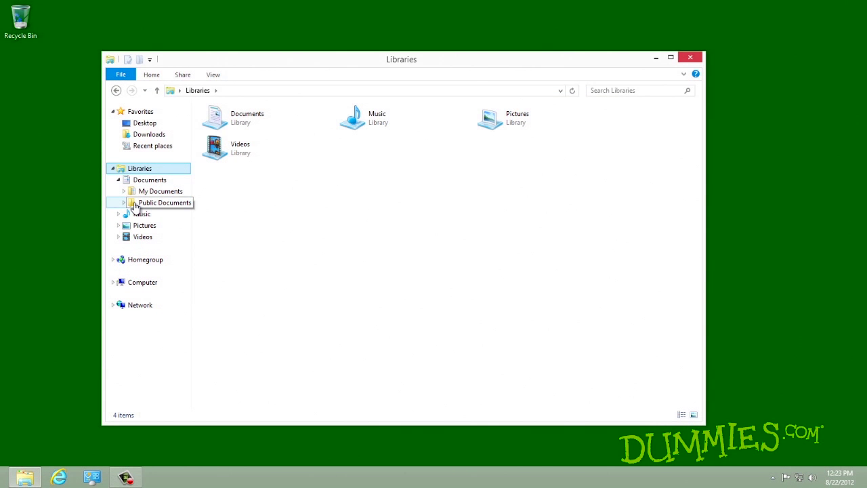
- Show the Documents library with its Camtasia Studio, Letters and Project Status folders
{"action": "left_click", "coordinate": [142, 181]}
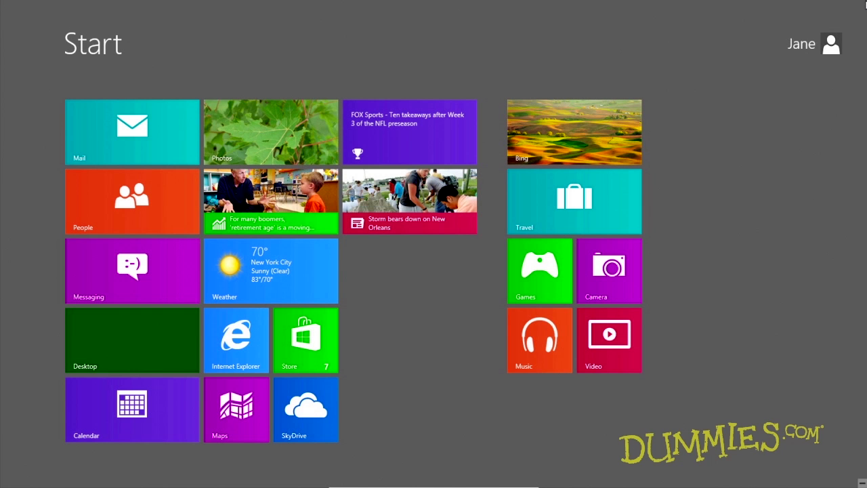
- Go to General in PC settings and start Remove everything and reinstall Windows
{"action": "mouse_move", "coordinate": [863, 4]}
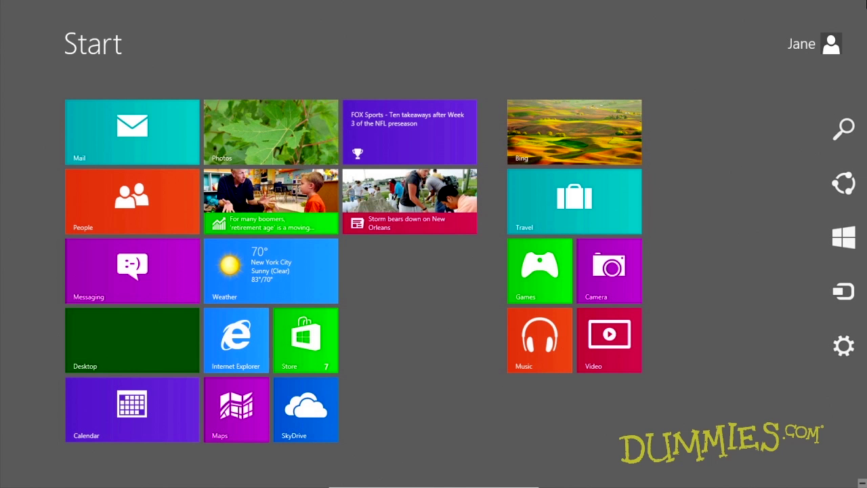
{"action": "mouse_move", "coordinate": [844, 204]}
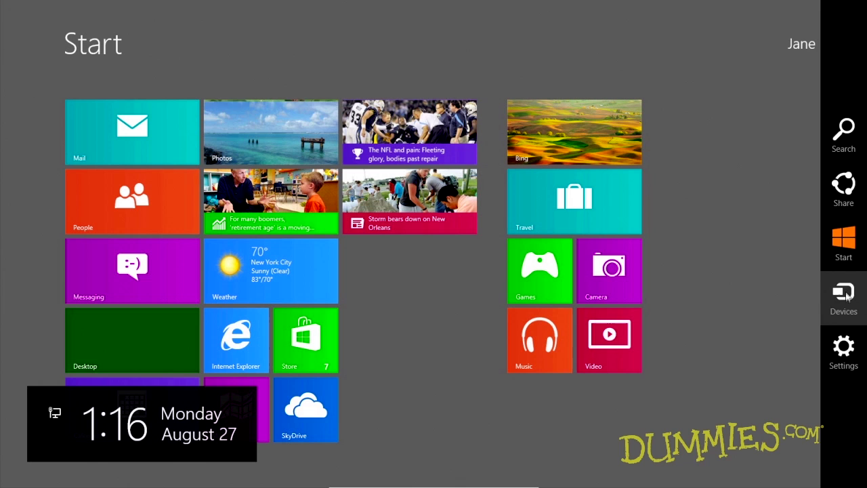
{"action": "left_click", "coordinate": [844, 349]}
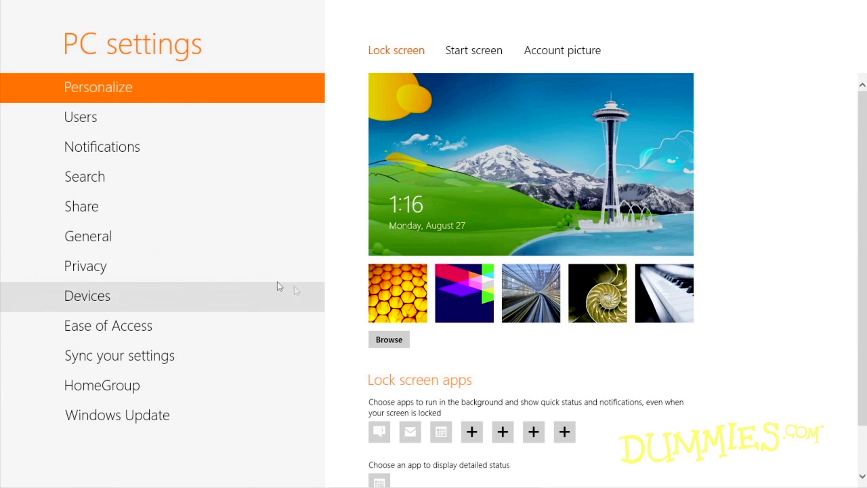
{"action": "left_click", "coordinate": [146, 250]}
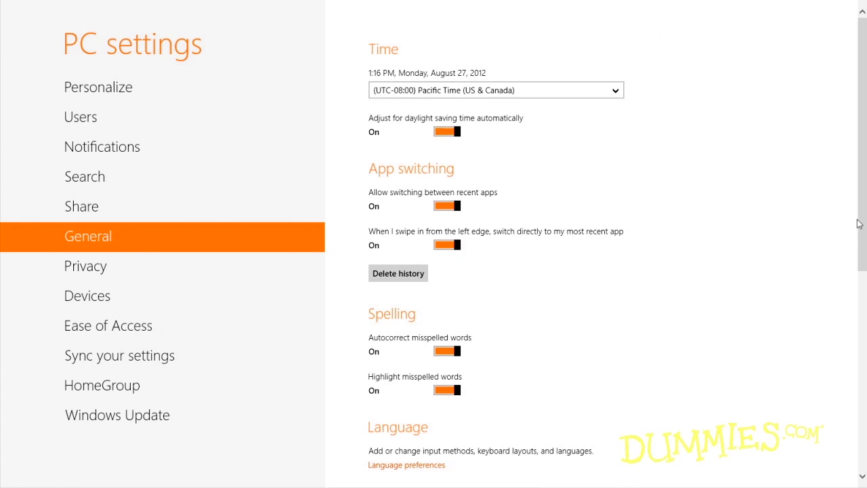
{"action": "left_click_drag", "start_coordinate": [861, 224], "coordinate": [842, 433]}
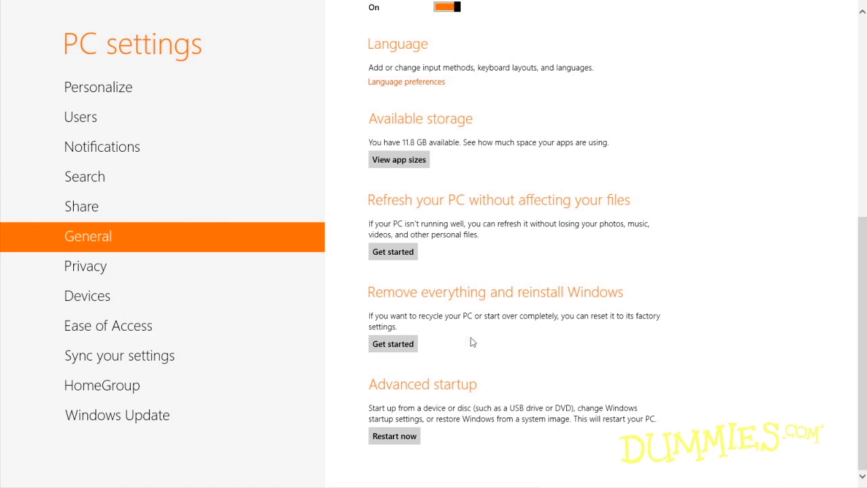
{"action": "left_click", "coordinate": [407, 344]}
{"action": "left_click", "coordinate": [406, 345]}
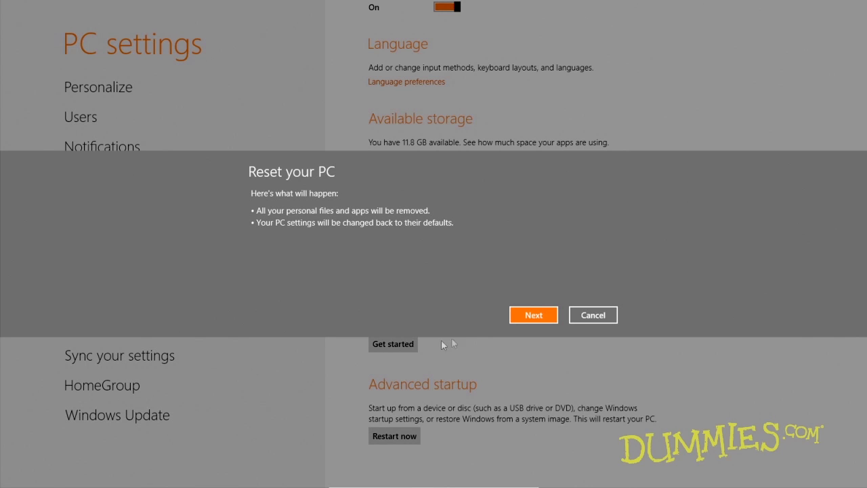
{"action": "left_click", "coordinate": [522, 320]}
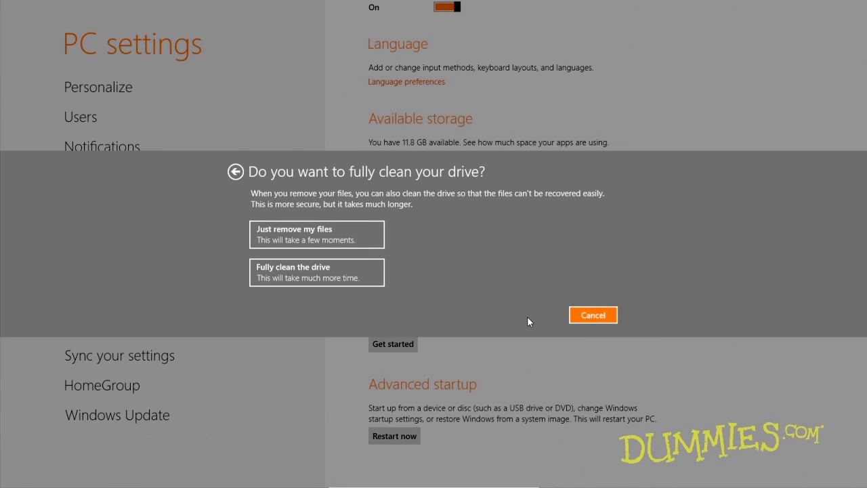
{"action": "left_click", "coordinate": [348, 235]}
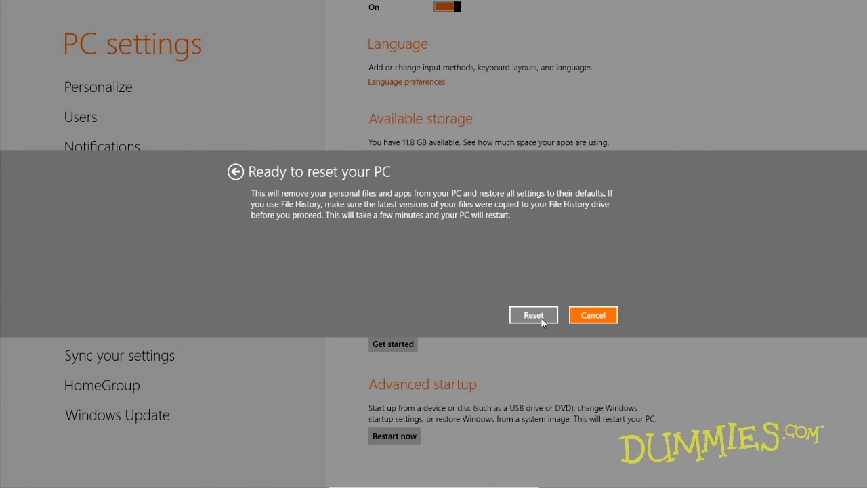
- Cancel the PC reset and return to the empty green desktop
{"action": "left_click", "coordinate": [591, 318]}
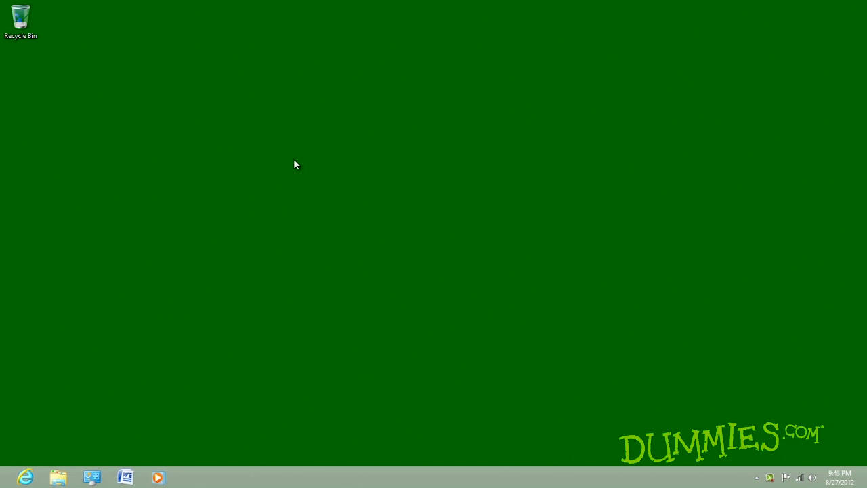
- Restore Packing from the Documents File History, replacing the current file with the 8/26/2012 version
{"action": "left_click", "coordinate": [59, 477]}
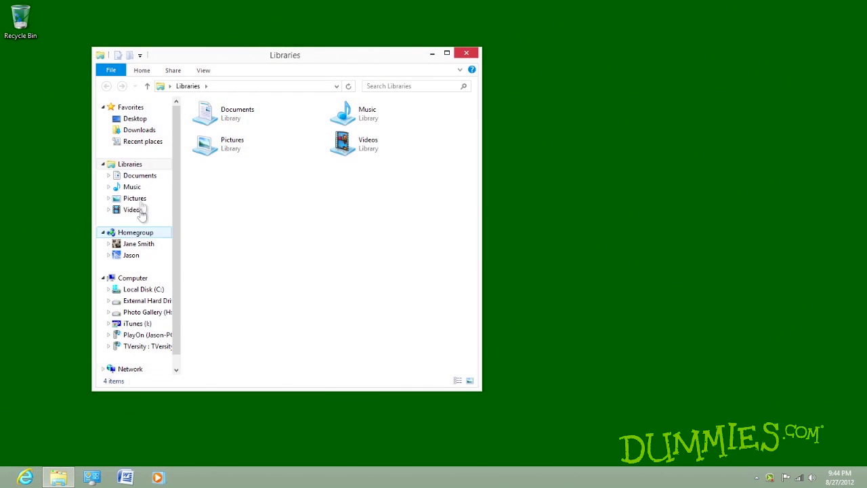
{"action": "left_click", "coordinate": [140, 176]}
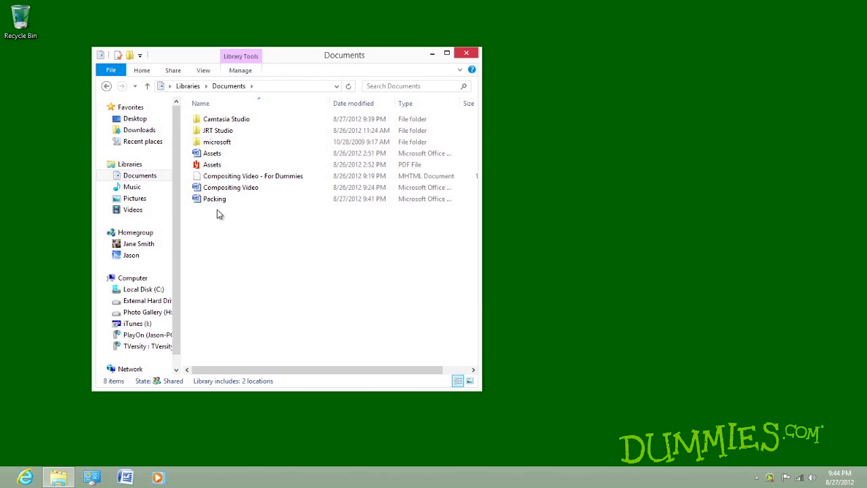
{"action": "left_click", "coordinate": [144, 72]}
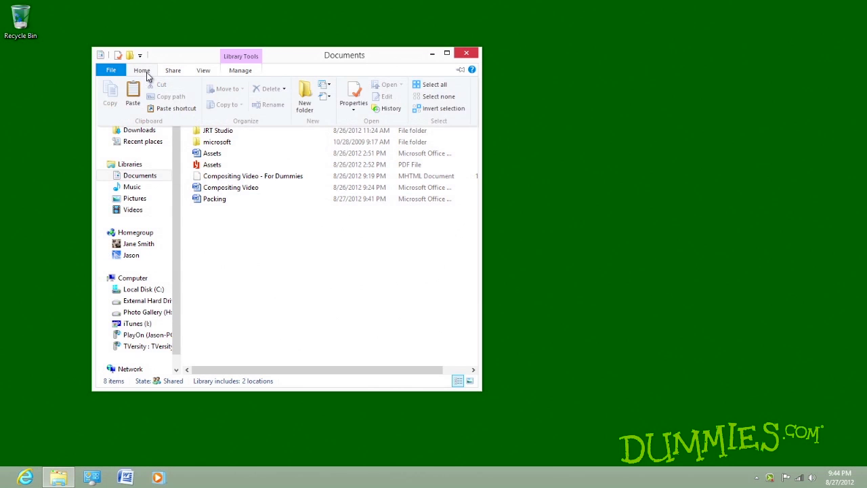
{"action": "left_click", "coordinate": [387, 108]}
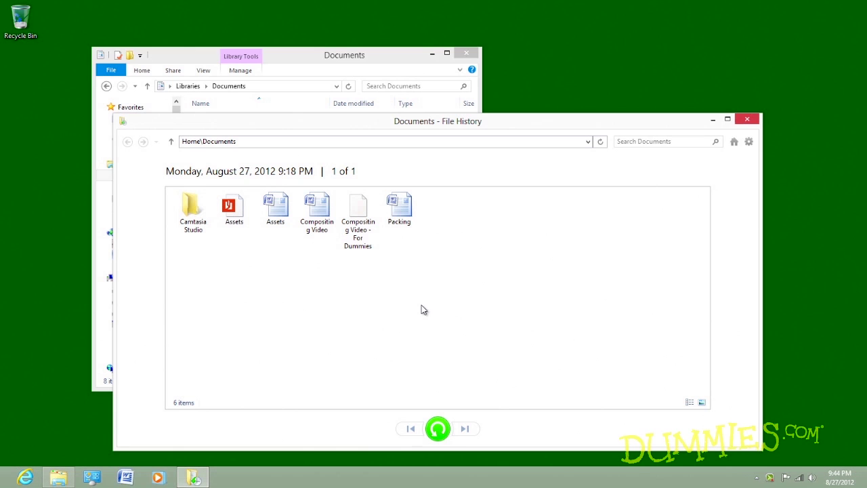
{"action": "left_click", "coordinate": [407, 227]}
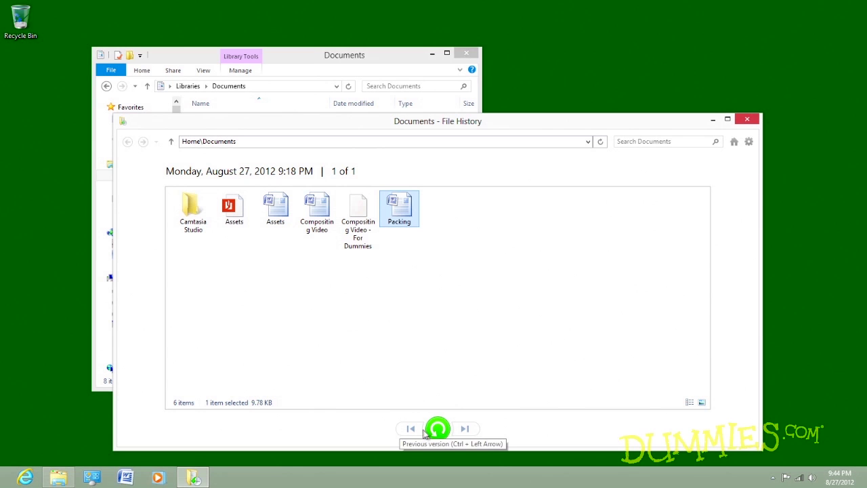
{"action": "left_click", "coordinate": [437, 430]}
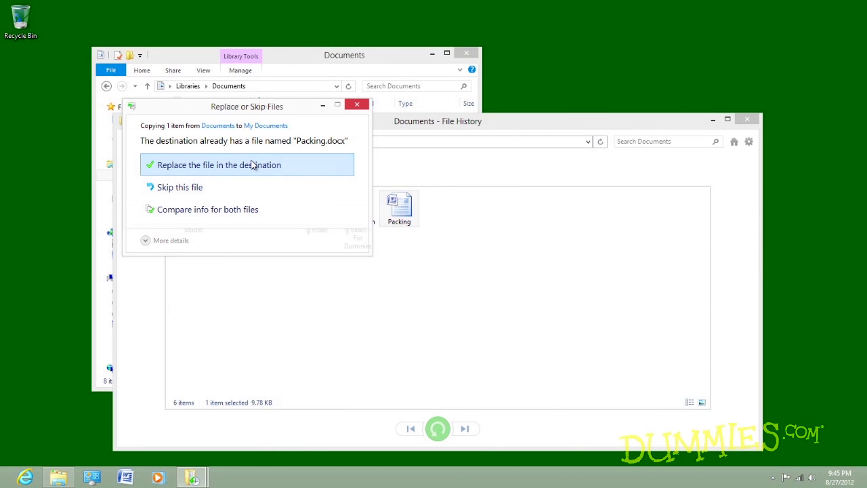
{"action": "left_click", "coordinate": [251, 165]}
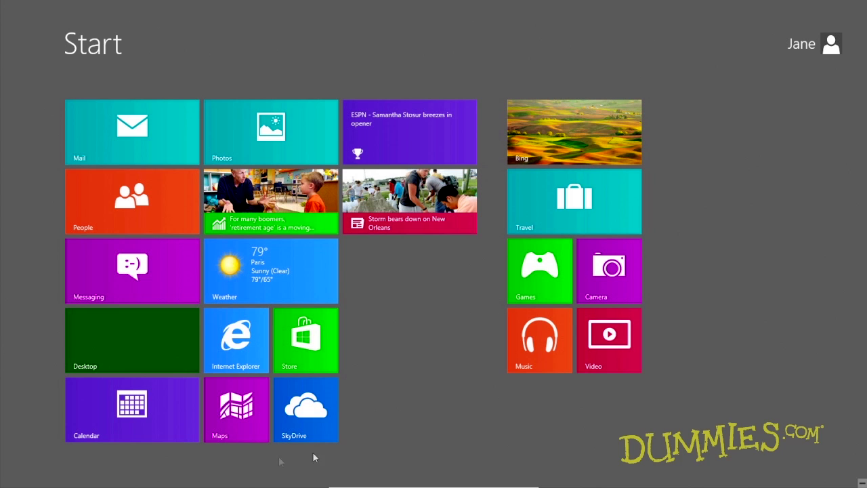
- Launch the System Restore wizard through Win+X, System and System protection
{"action": "right_click", "coordinate": [2, 484]}
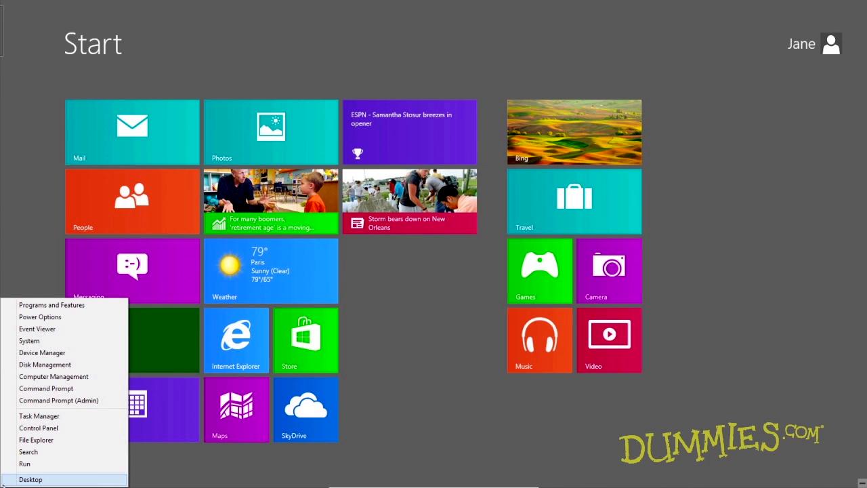
{"action": "left_click", "coordinate": [27, 341]}
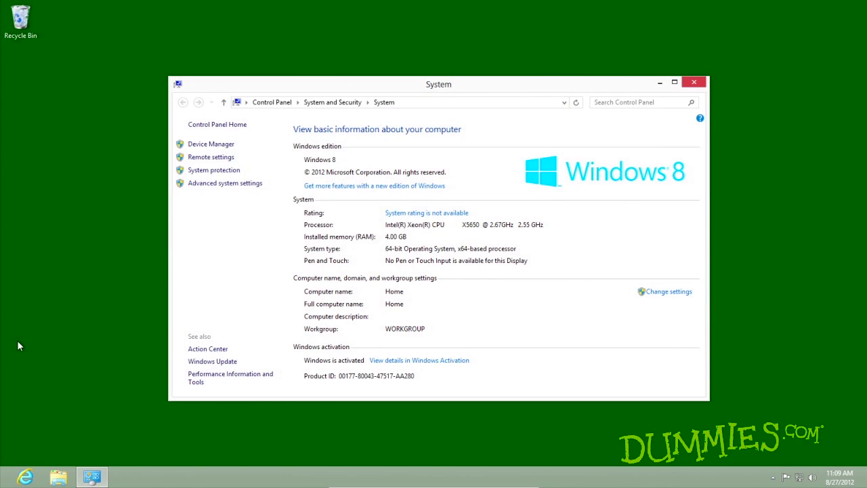
{"action": "left_click", "coordinate": [207, 175]}
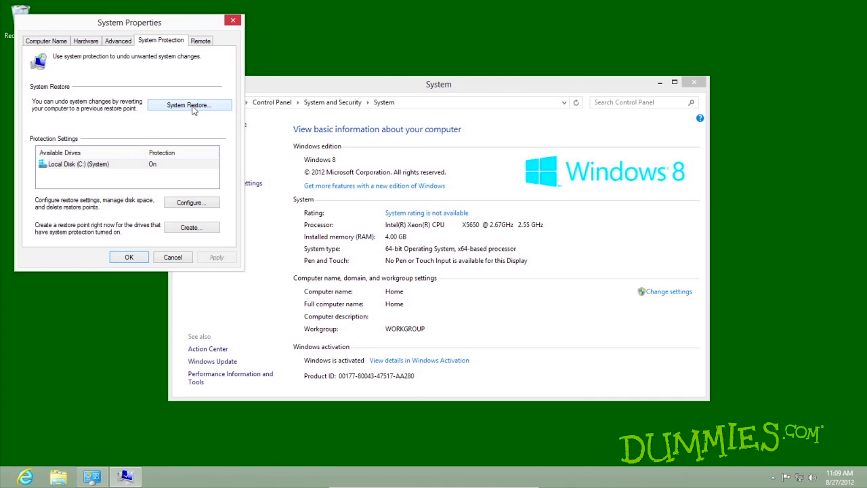
{"action": "left_click", "coordinate": [192, 106]}
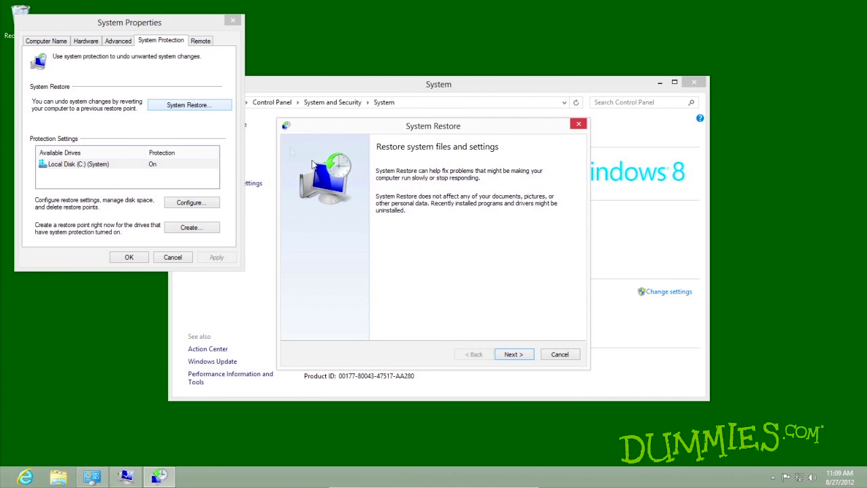
- Select the First Restore Point, scan for affected programs, and advance to the confirmation page
{"action": "left_click", "coordinate": [513, 355]}
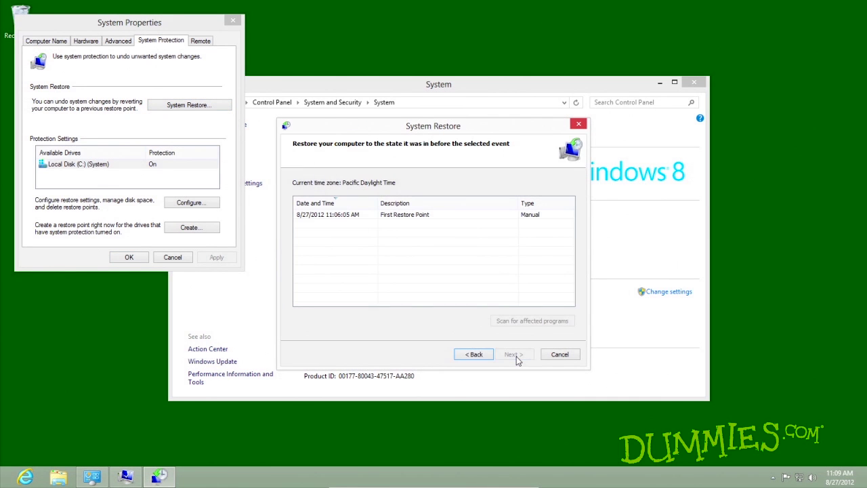
{"action": "left_click", "coordinate": [388, 216]}
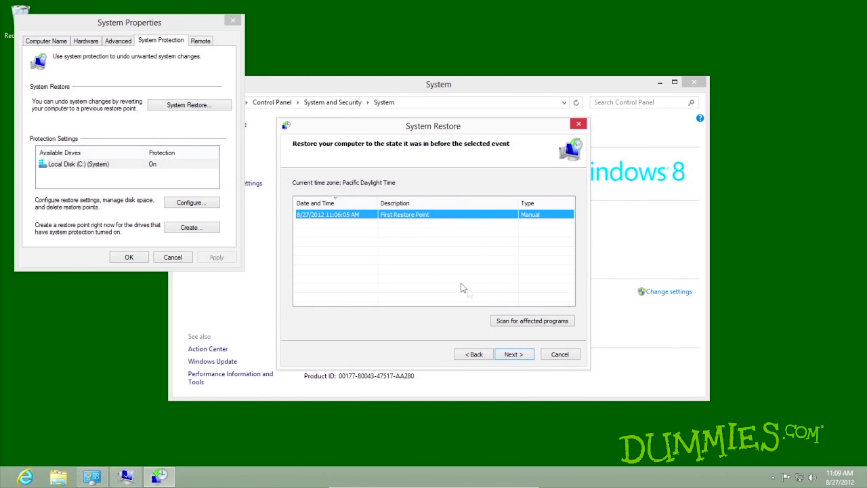
{"action": "left_click", "coordinate": [513, 325]}
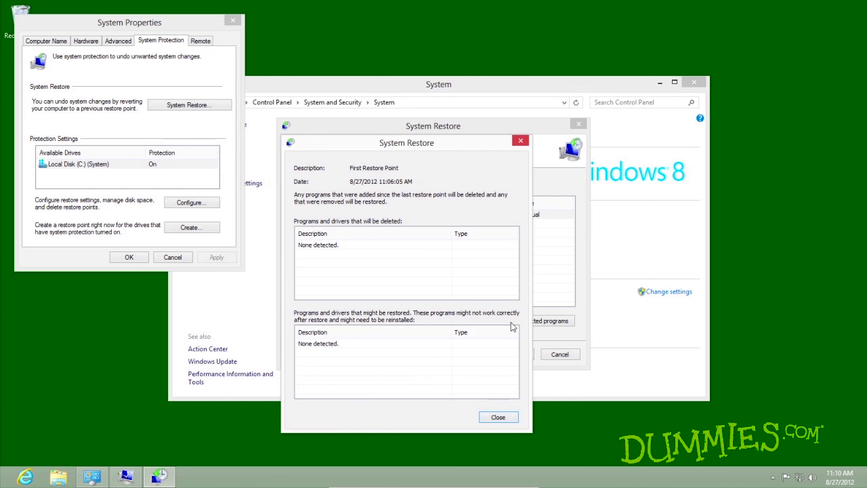
{"action": "left_click", "coordinate": [499, 418]}
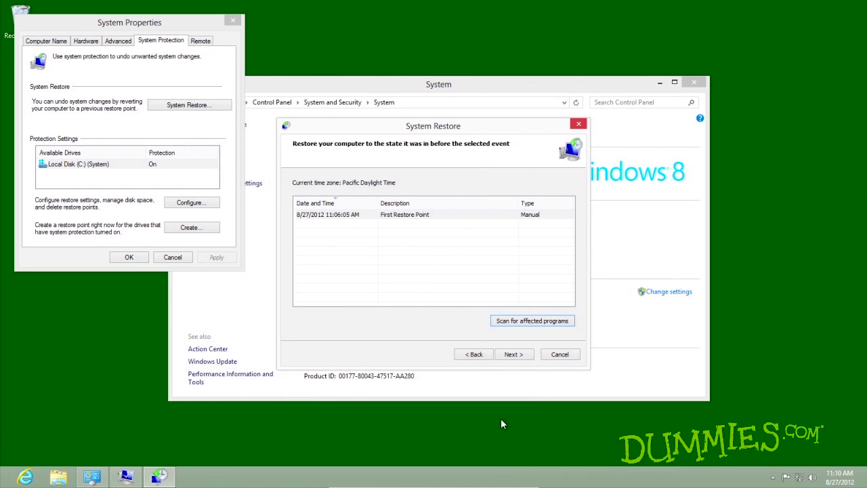
{"action": "left_click", "coordinate": [510, 354]}
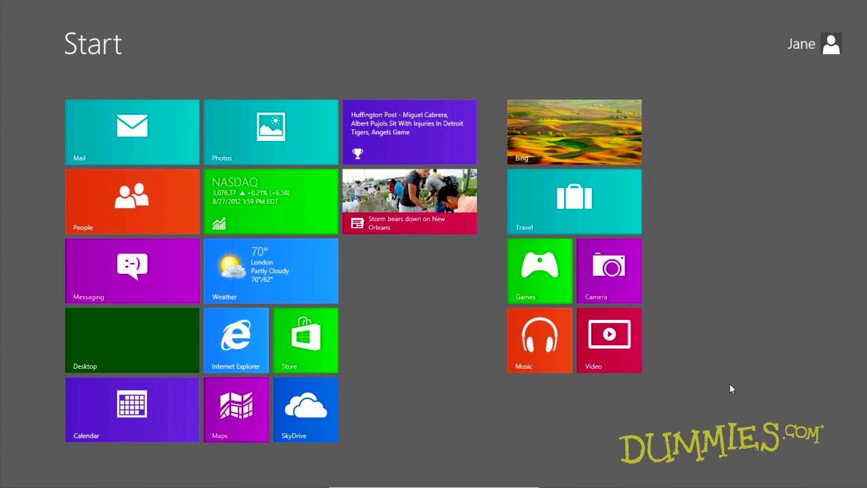
- Open the desktop Recycle Bin and restore all four deleted files to their original locations
{"action": "left_click", "coordinate": [167, 336]}
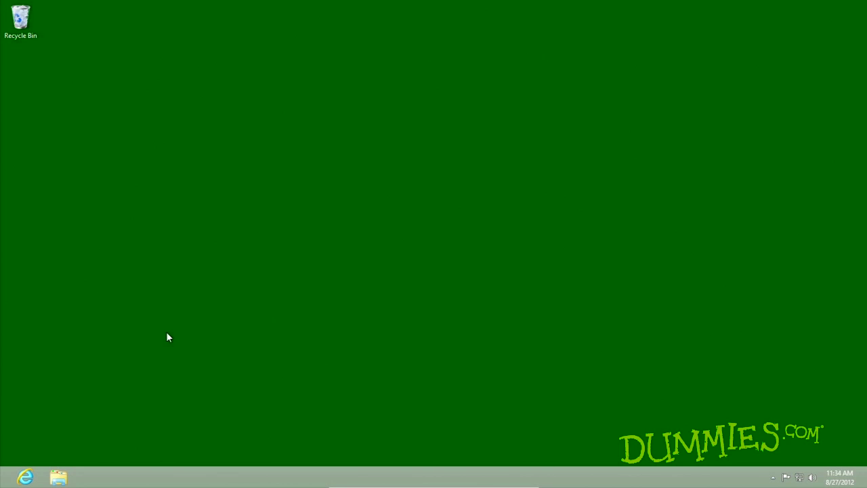
{"action": "double_click", "coordinate": [29, 34]}
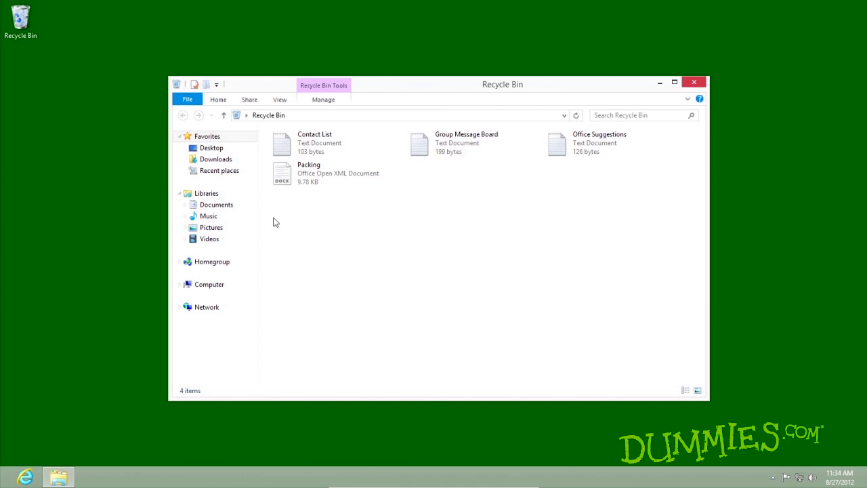
{"action": "left_click_drag", "start_coordinate": [273, 217], "coordinate": [594, 141]}
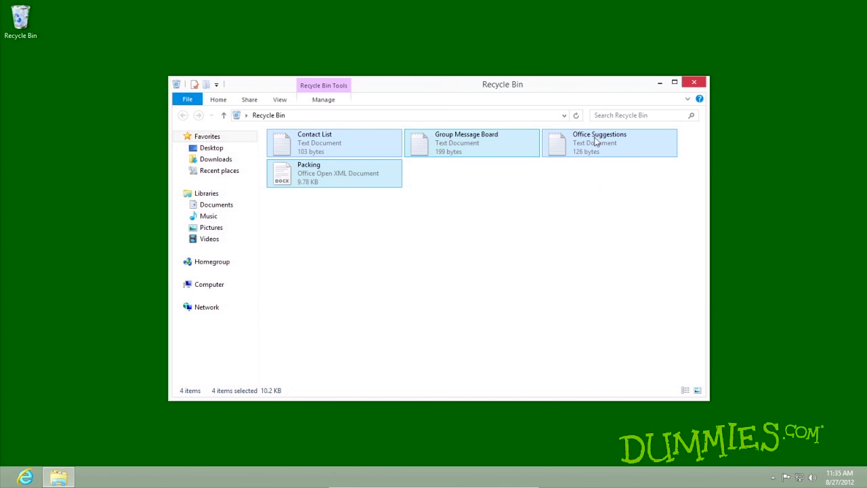
{"action": "right_click", "coordinate": [595, 141]}
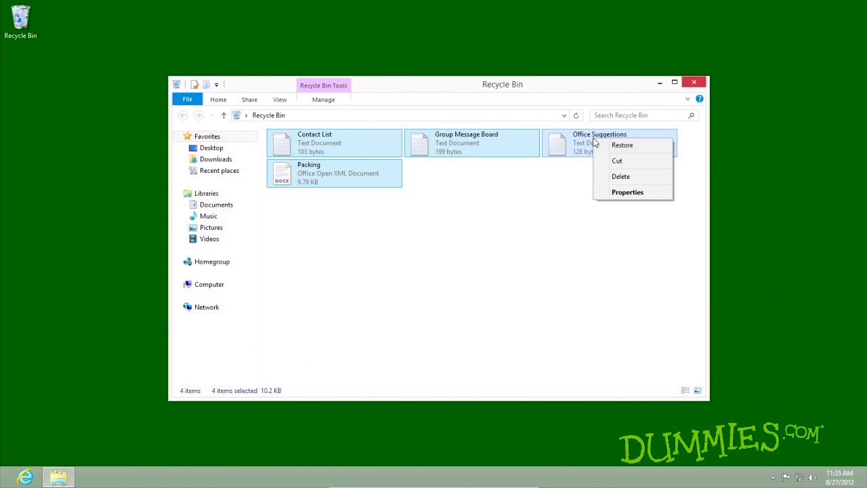
{"action": "left_click", "coordinate": [620, 149]}
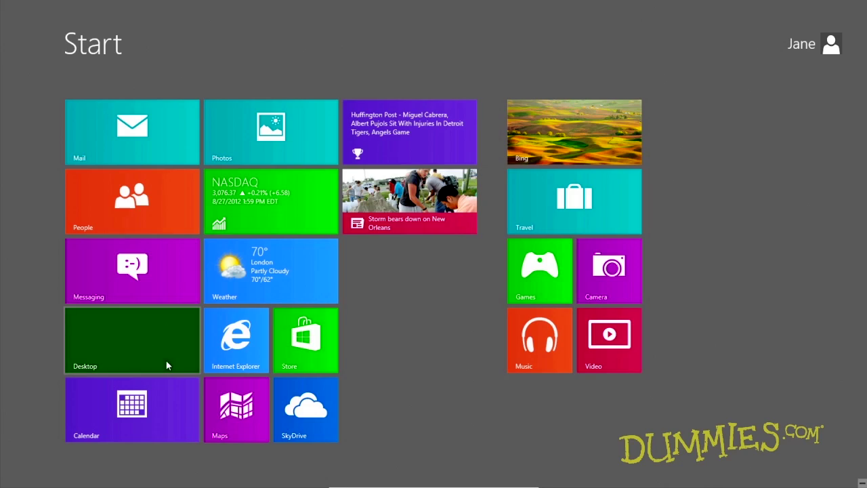
- Restore the default libraries from the Libraries context menu in File Explorer, bringing Videos back
{"action": "left_click", "coordinate": [167, 366]}
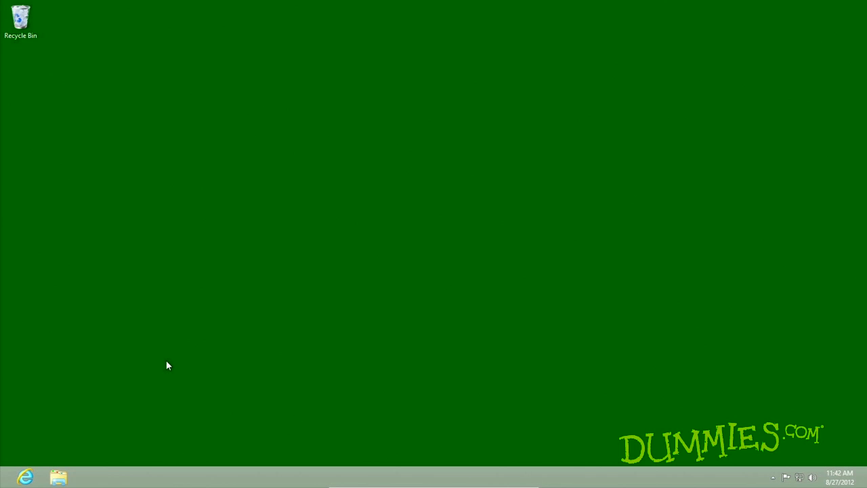
{"action": "left_click", "coordinate": [55, 477]}
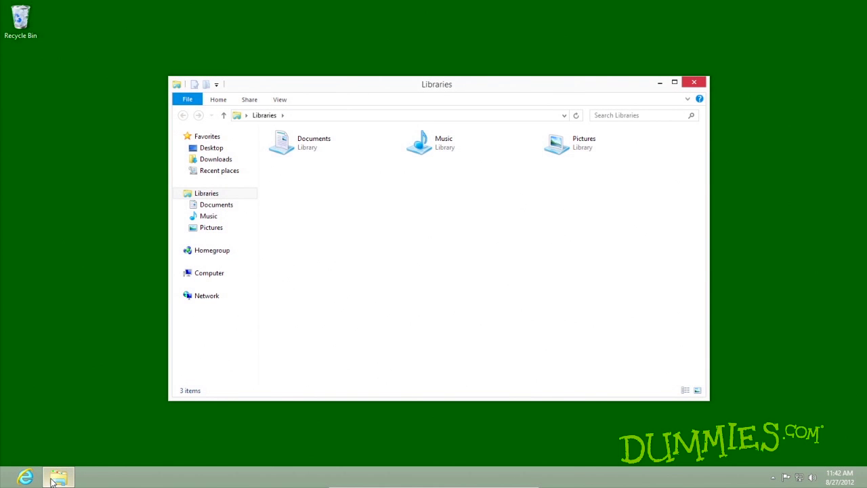
{"action": "left_click", "coordinate": [210, 196]}
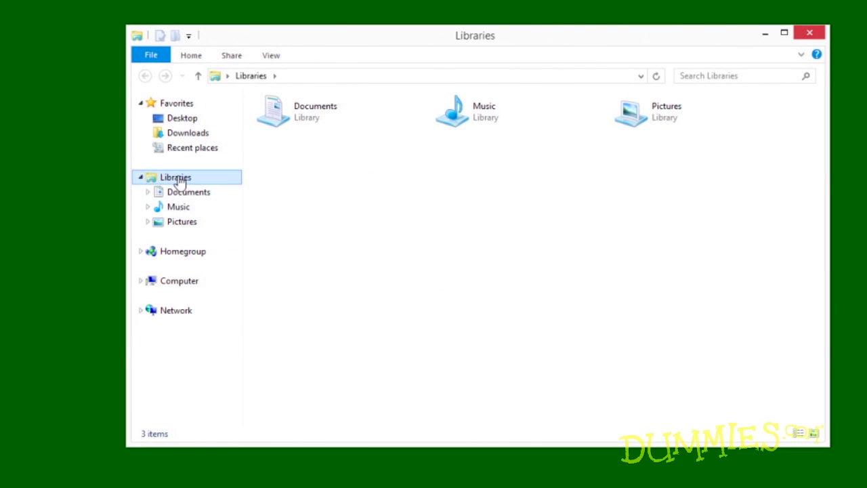
{"action": "right_click", "coordinate": [179, 182]}
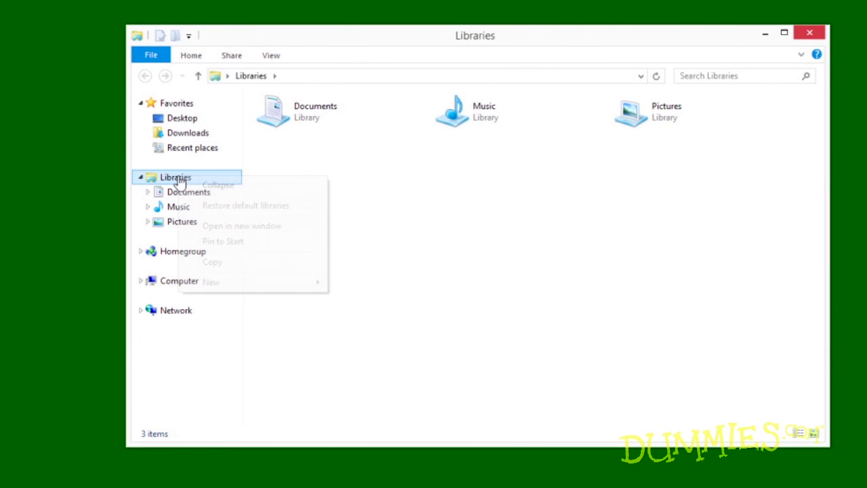
{"action": "left_click", "coordinate": [212, 207]}
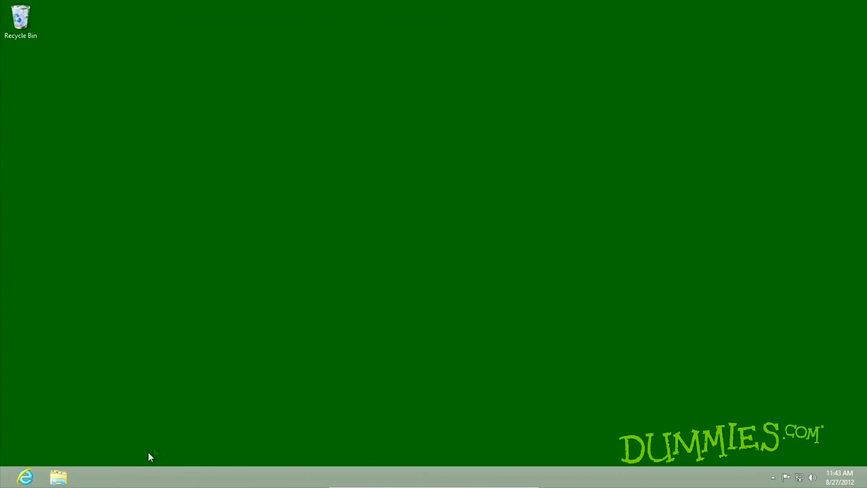
- Open the Notification Area Icons settings from Taskbar Properties
{"action": "right_click", "coordinate": [132, 481]}
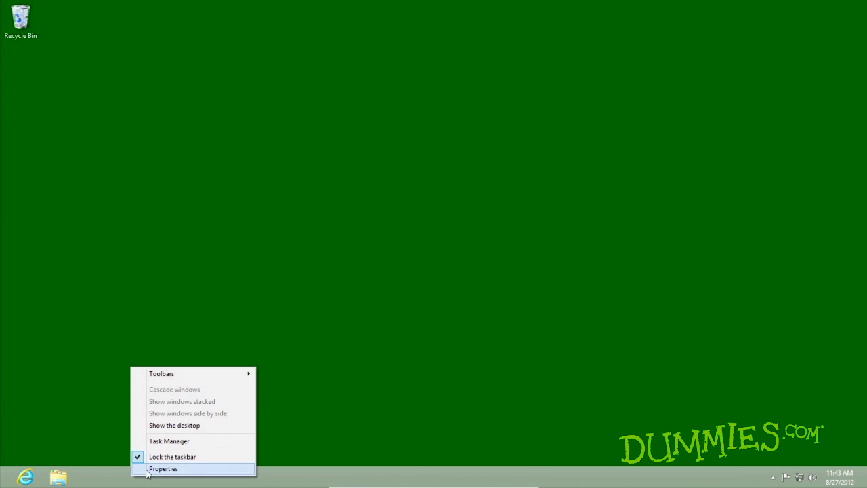
{"action": "left_click", "coordinate": [162, 469]}
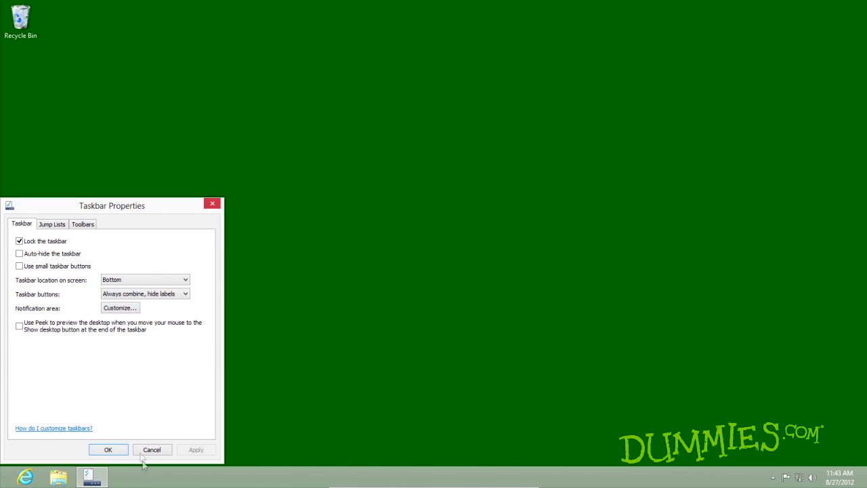
{"action": "left_click", "coordinate": [134, 309]}
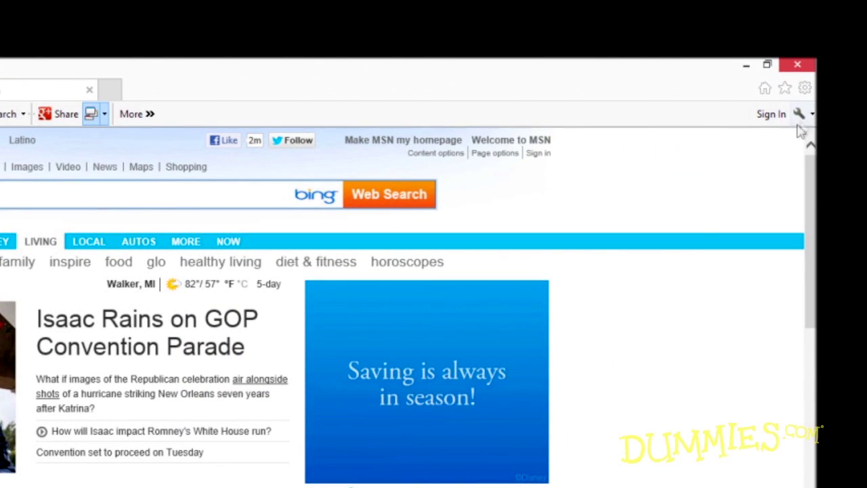
- Reset all Internet Explorer settings to defaults from the Advanced tab of Internet Options
{"action": "left_click", "coordinate": [805, 88]}
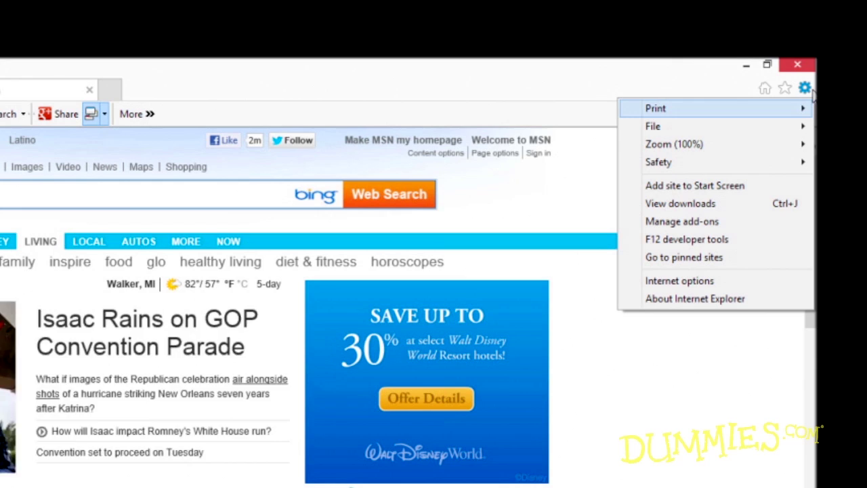
{"action": "left_click", "coordinate": [710, 282]}
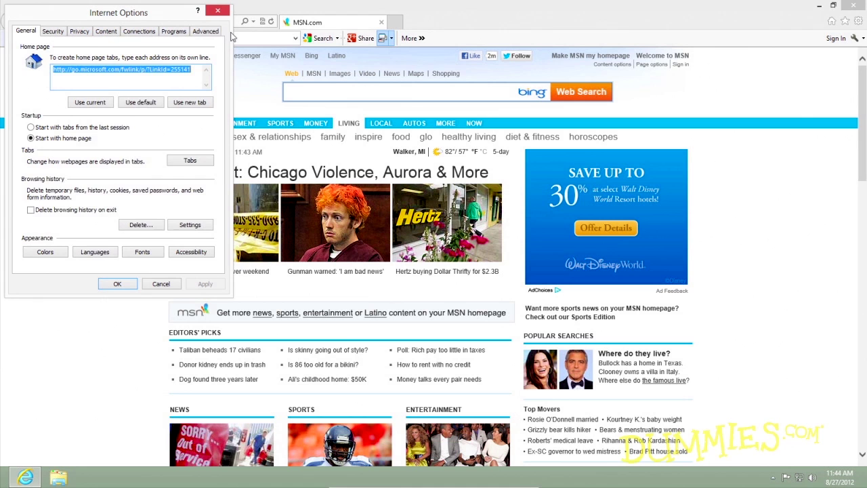
{"action": "left_click", "coordinate": [217, 34]}
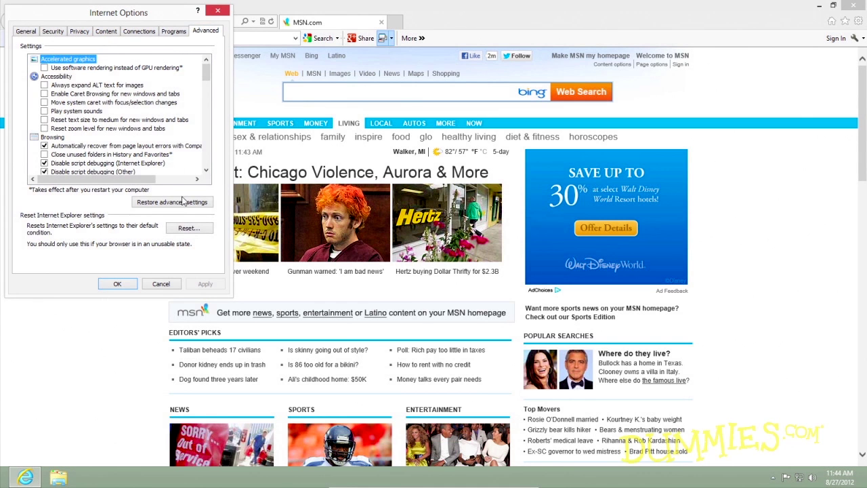
{"action": "left_click", "coordinate": [183, 231]}
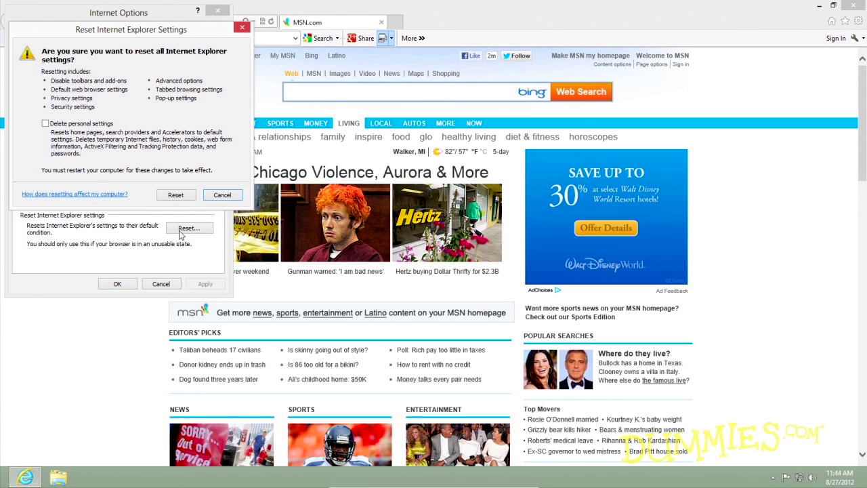
{"action": "left_click", "coordinate": [175, 195]}
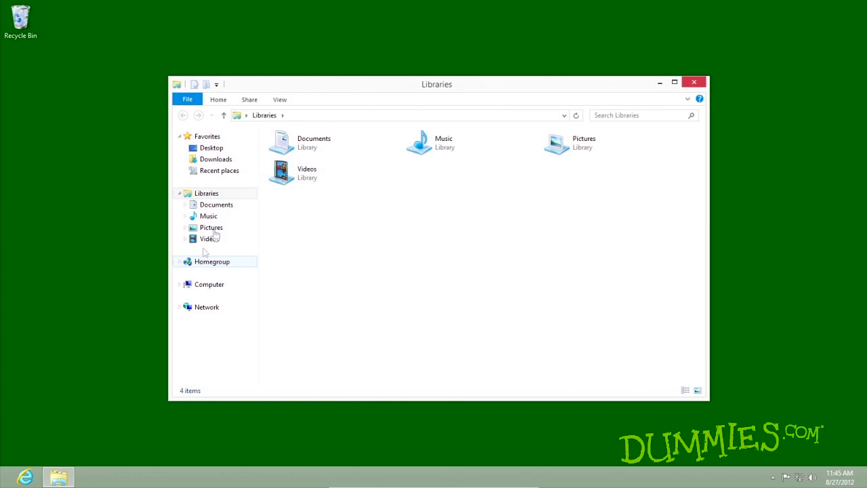
- Open Folder Options from the Libraries View ribbon and look over its View and Search tabs
{"action": "left_click", "coordinate": [280, 99]}
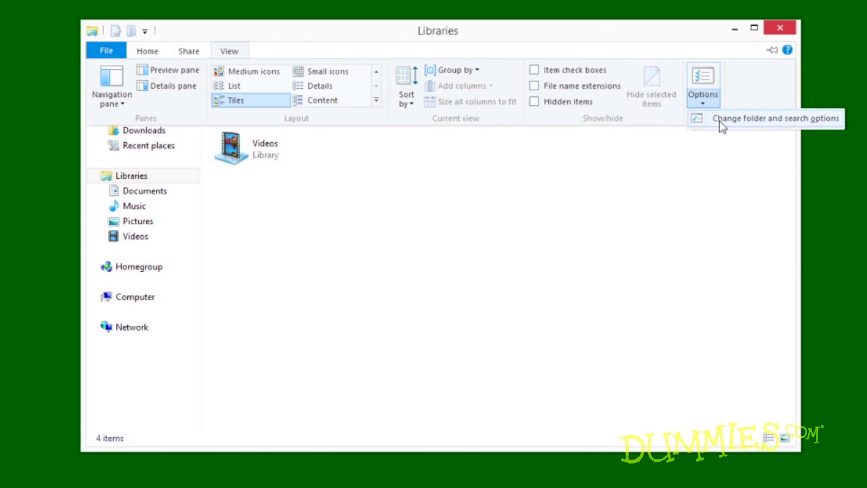
{"action": "left_click", "coordinate": [719, 120]}
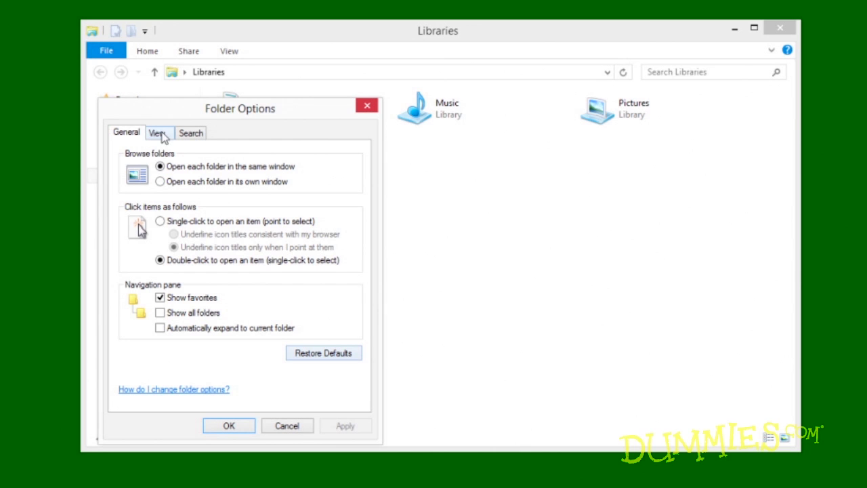
{"action": "left_click", "coordinate": [157, 134]}
{"action": "left_click", "coordinate": [184, 135]}
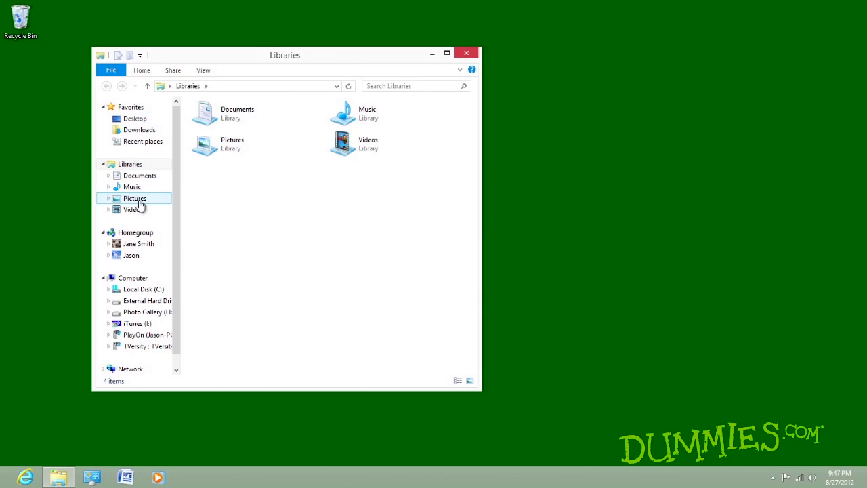
- Open the Pictures library and show its File History of photos DSC_0001 to DSC_0006
{"action": "left_click", "coordinate": [139, 200]}
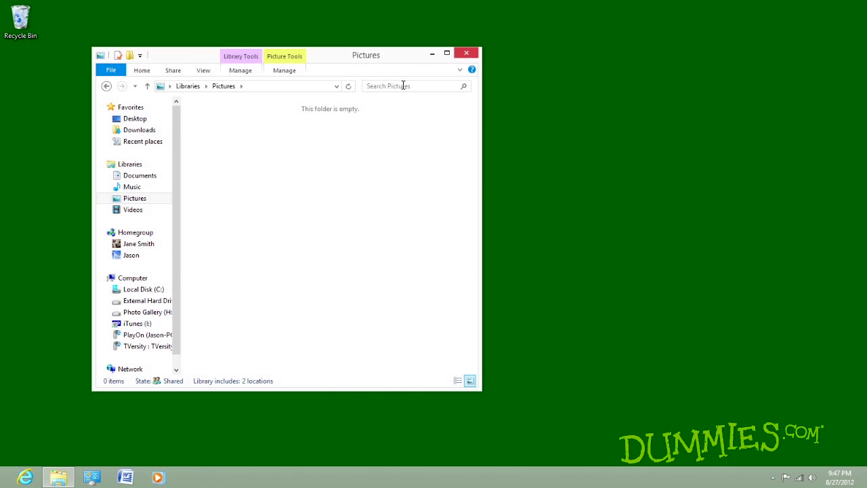
{"action": "left_click", "coordinate": [403, 85]}
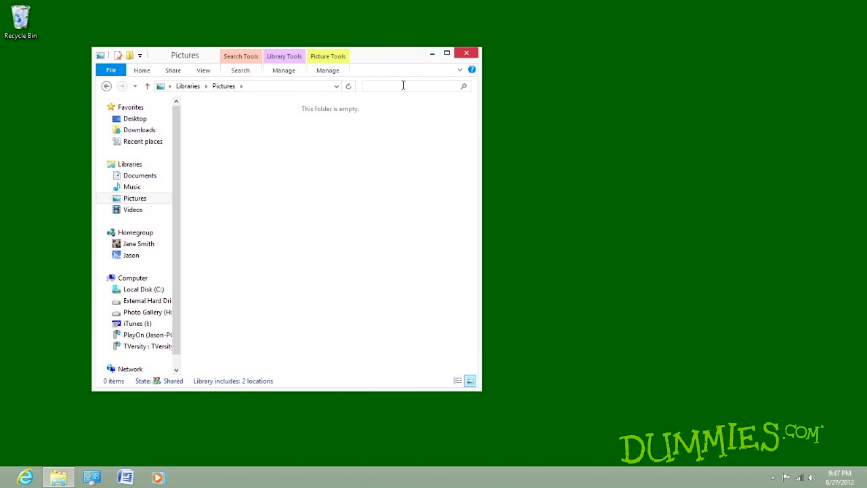
{"action": "left_click", "coordinate": [317, 155]}
{"action": "left_click", "coordinate": [142, 72]}
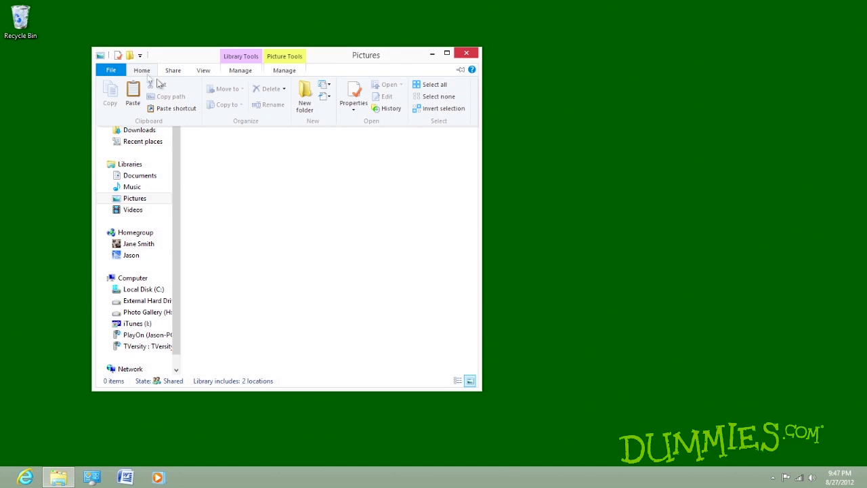
{"action": "left_click", "coordinate": [384, 110]}
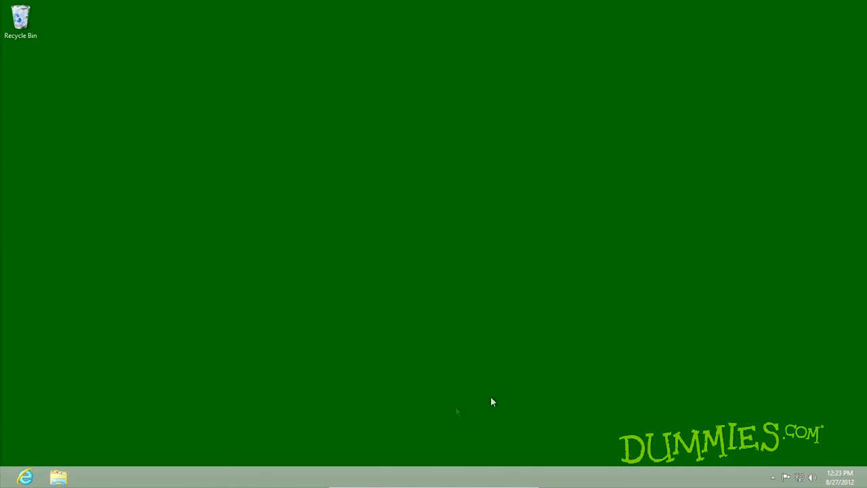
- In Folder Options' General tab, choose 'Single-click to open an item (point to select)'
{"action": "left_click", "coordinate": [58, 477]}
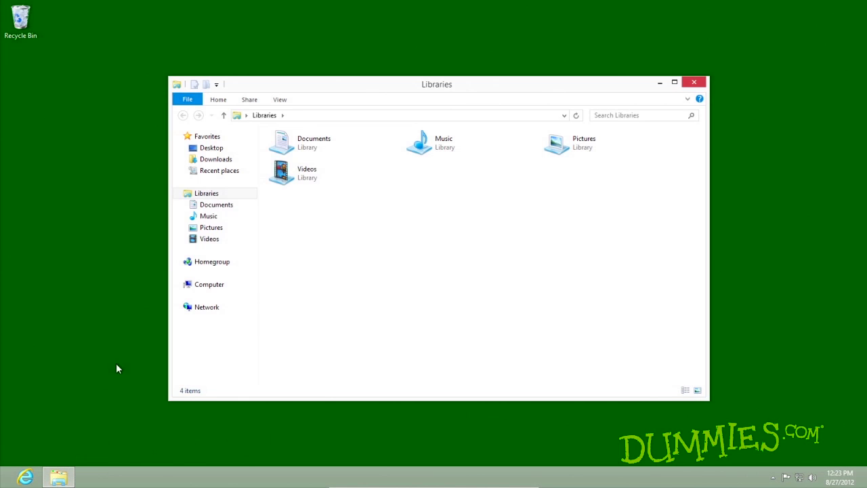
{"action": "left_click", "coordinate": [284, 102]}
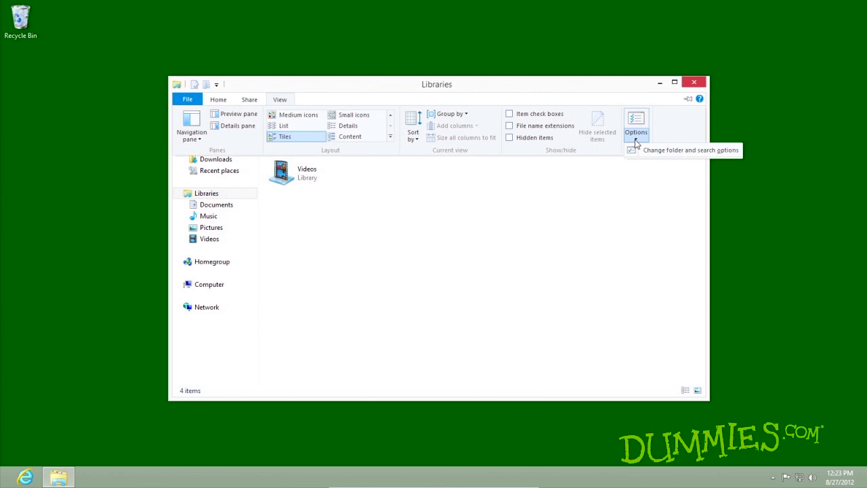
{"action": "left_click", "coordinate": [635, 142]}
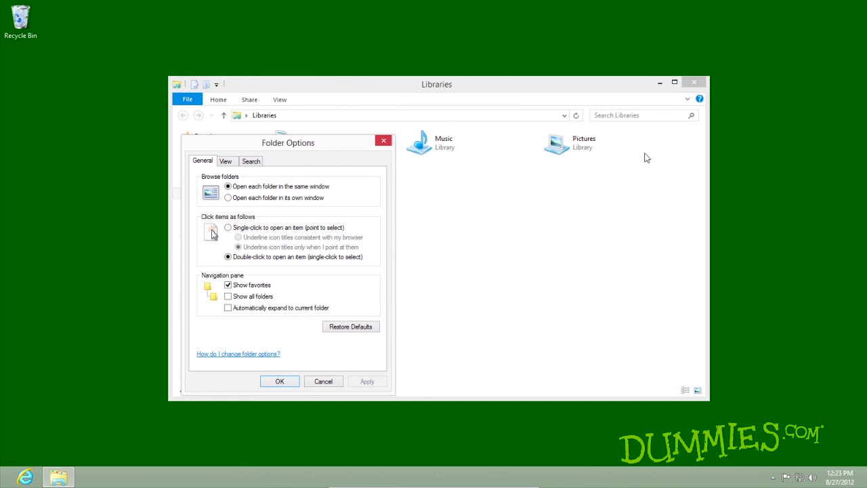
{"action": "left_click", "coordinate": [287, 230]}
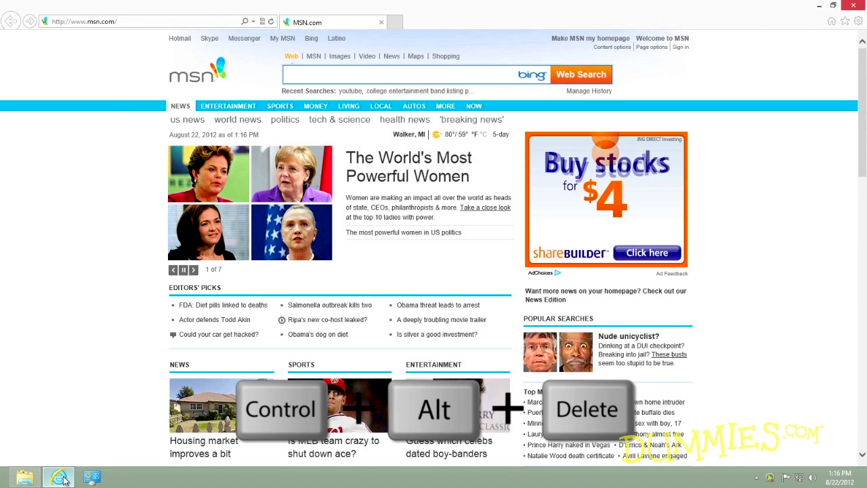
- Open Task Manager with Ctrl+Alt+Delete and end the frozen Internet Explorer task
{"action": "key", "text": "ctrl+alt+Delete"}
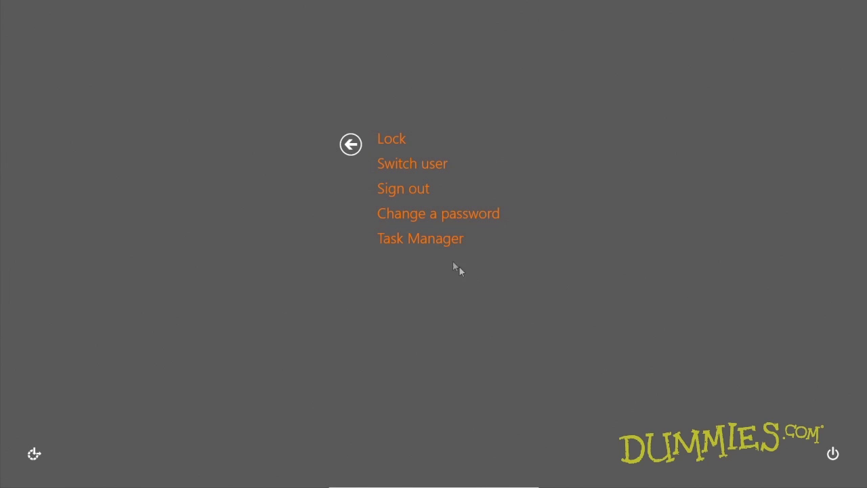
{"action": "left_click", "coordinate": [437, 242]}
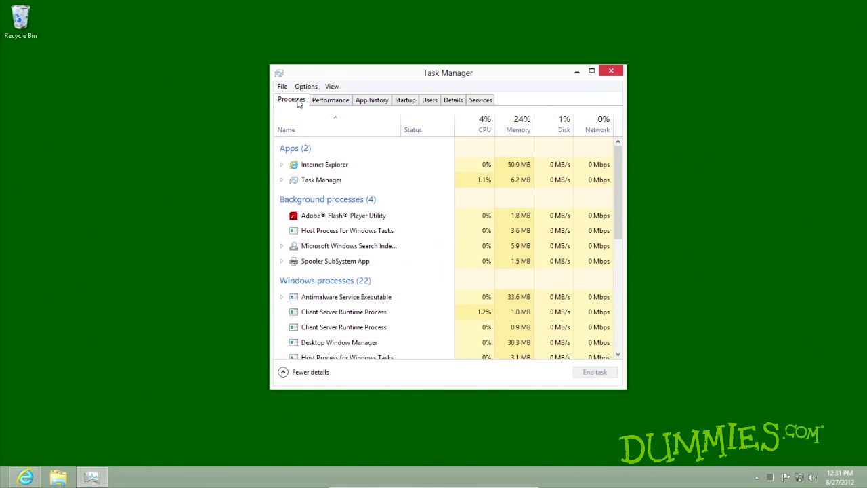
{"action": "left_click", "coordinate": [321, 167]}
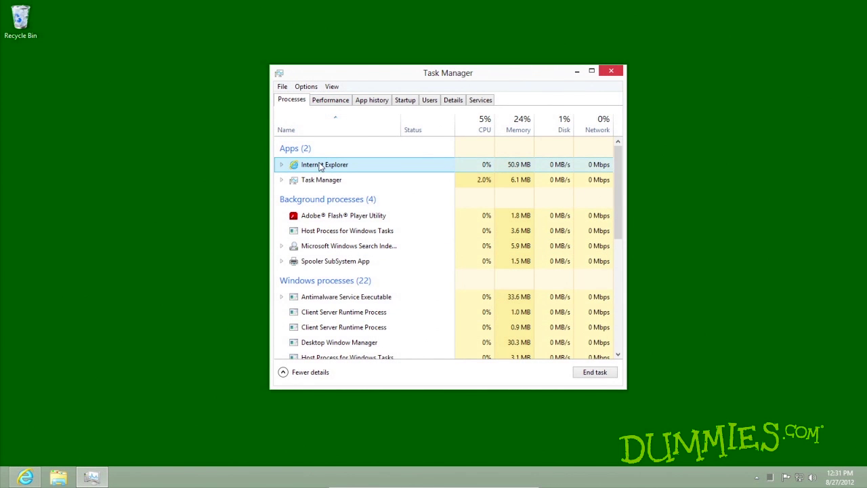
{"action": "right_click", "coordinate": [321, 167]}
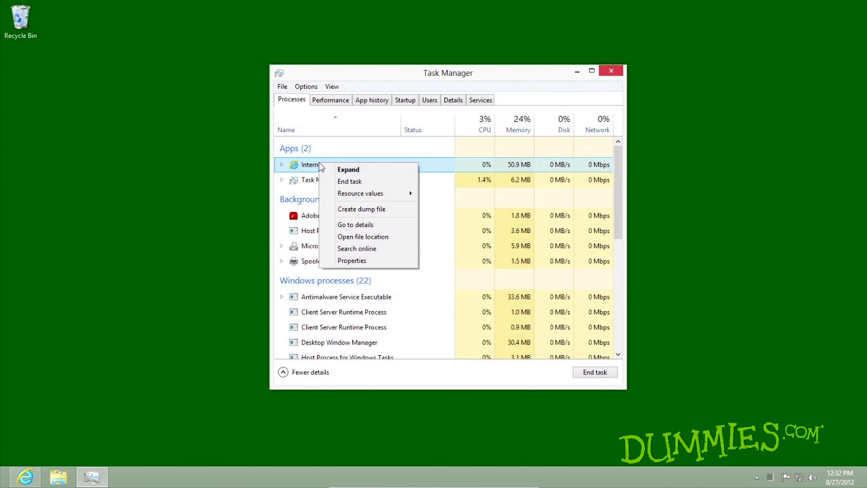
{"action": "left_click", "coordinate": [348, 181]}
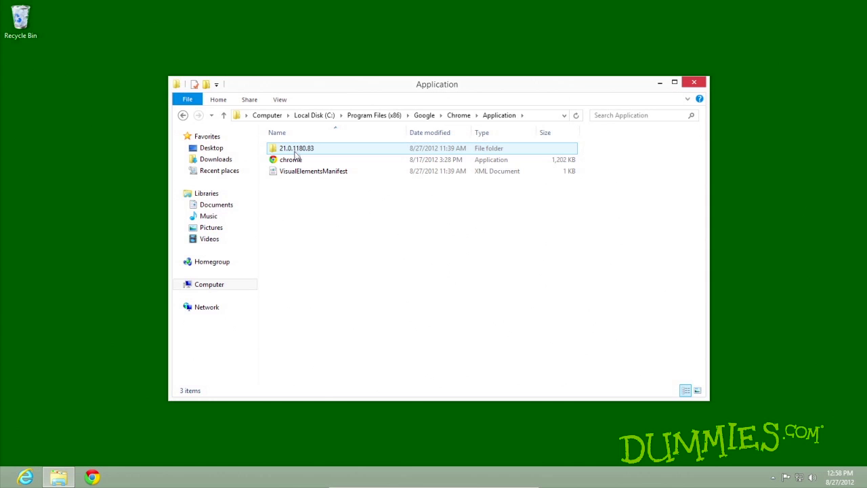
- Open chrome's Compatibility properties and try the compatibility troubleshooter, closing it unchanged
{"action": "right_click", "coordinate": [296, 161]}
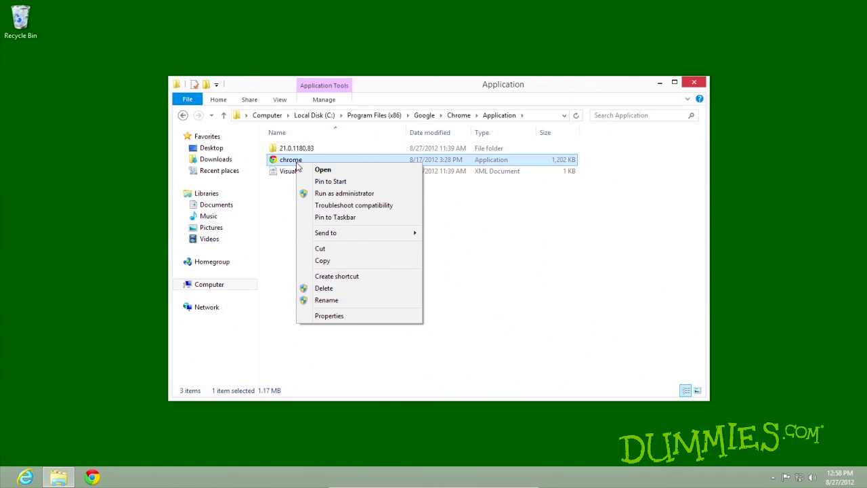
{"action": "left_click", "coordinate": [317, 319]}
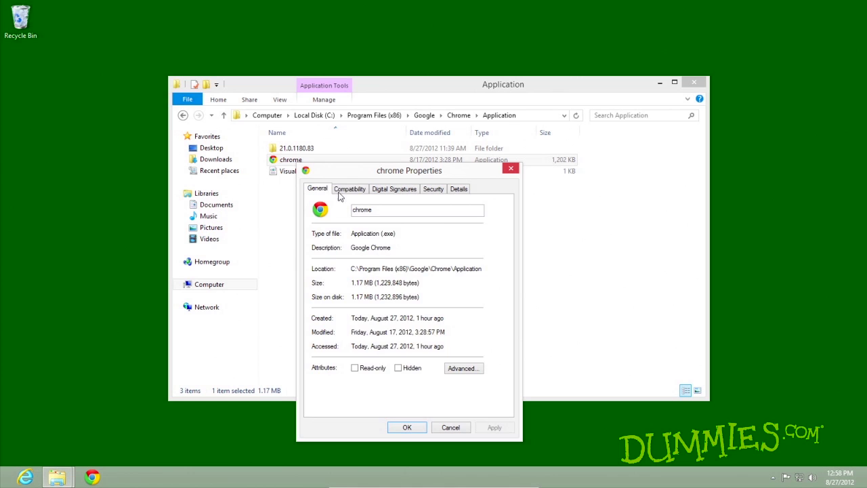
{"action": "left_click", "coordinate": [341, 192]}
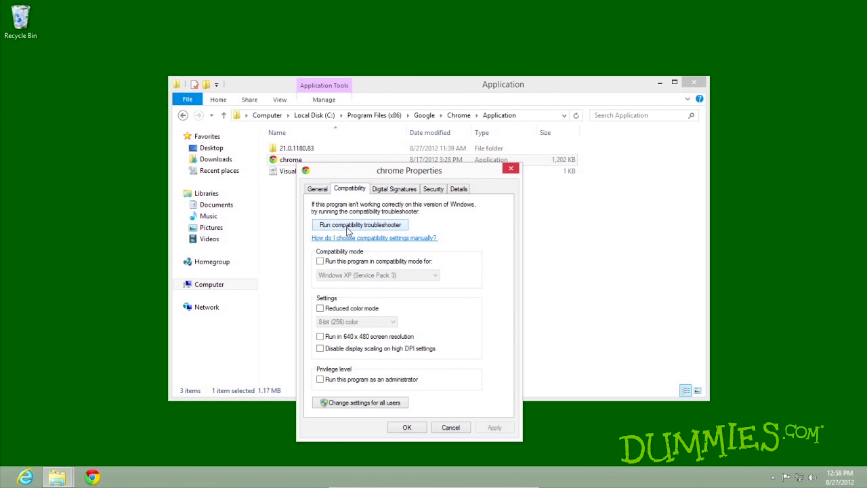
{"action": "left_click", "coordinate": [347, 228]}
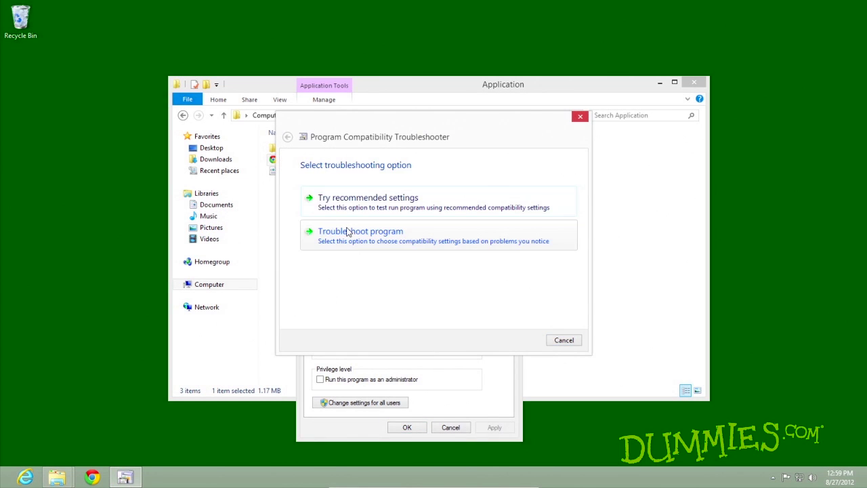
{"action": "left_click", "coordinate": [348, 232]}
{"action": "left_click", "coordinate": [563, 340]}
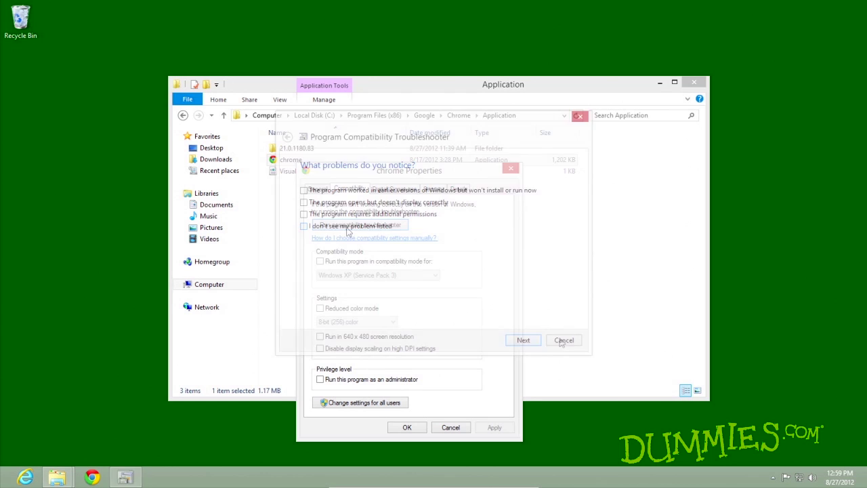
- Tick 'Run this program in compatibility mode for' and select Windows 7
{"action": "left_click", "coordinate": [344, 264]}
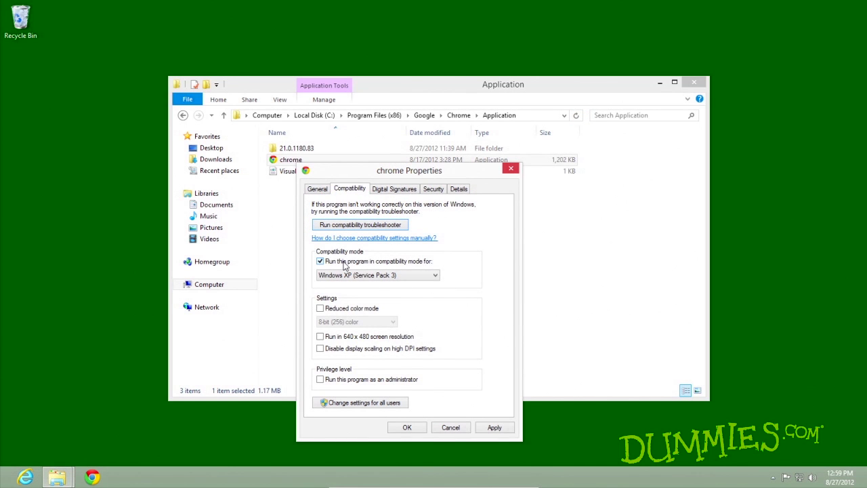
{"action": "left_click", "coordinate": [427, 278]}
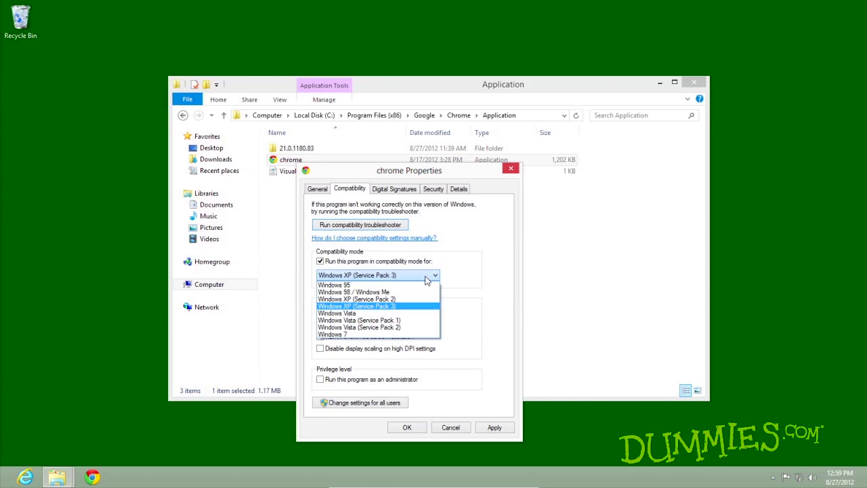
{"action": "left_click", "coordinate": [398, 334]}
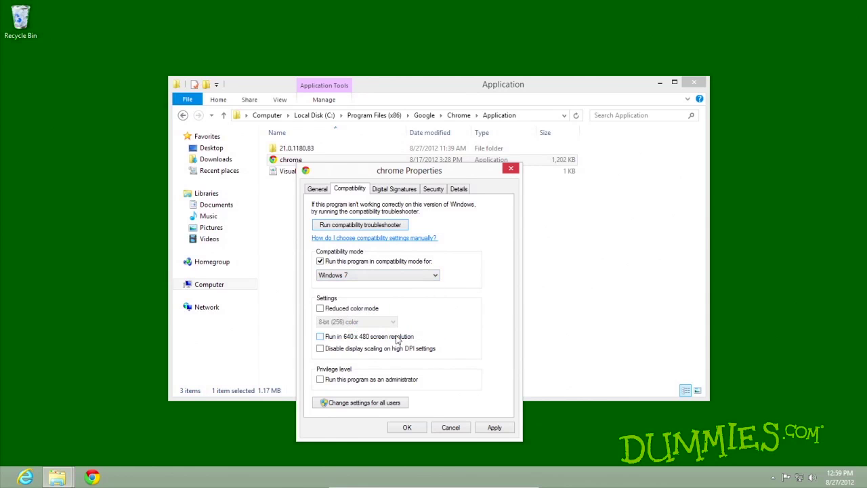